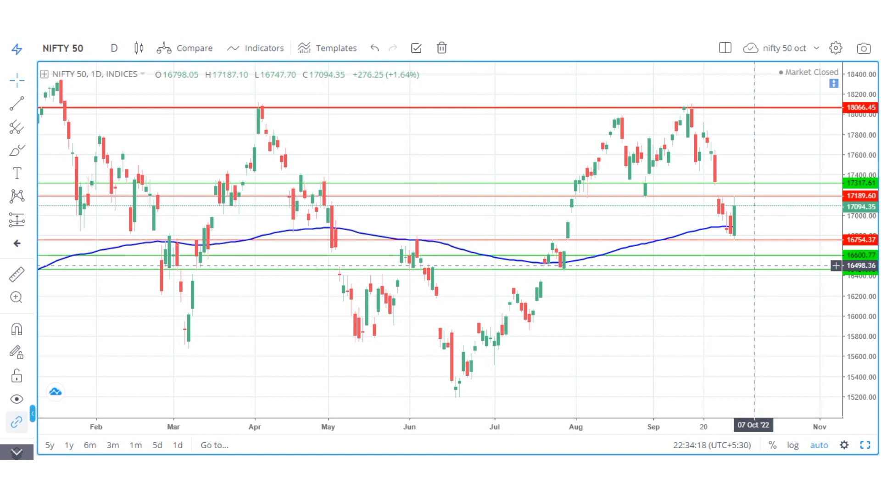
pyautogui.moveTo(587, 284); pyautogui.dragTo(593, 286)
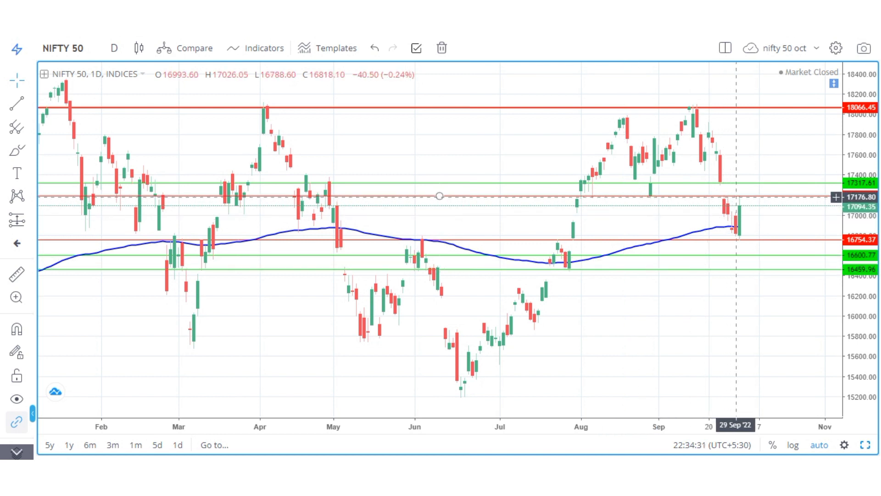
pyautogui.click(743, 196)
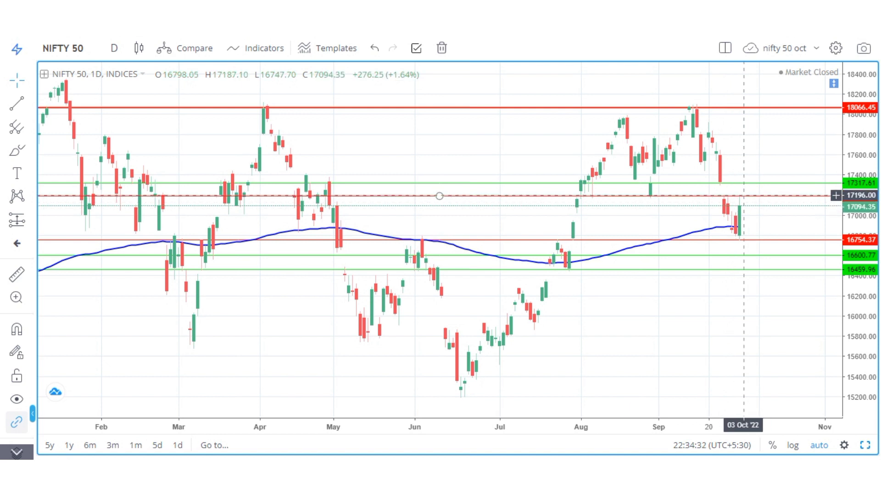
pyautogui.moveTo(744, 195); pyautogui.dragTo(740, 184)
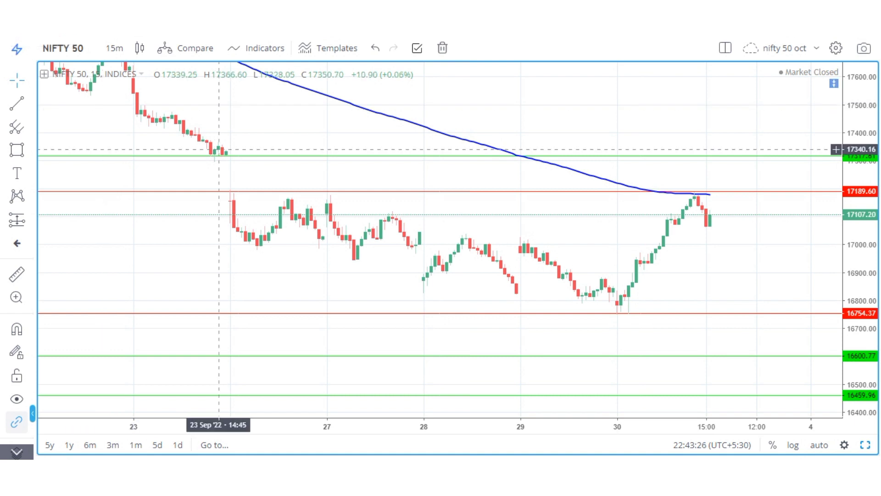
# - Draw a thin rectangle around 17000 from 23 Sep 14:00 to 03 Oct 11:15, and add an orange horizontal line at 16991.41
pyautogui.hotkey('alt', 'shift', 'r')
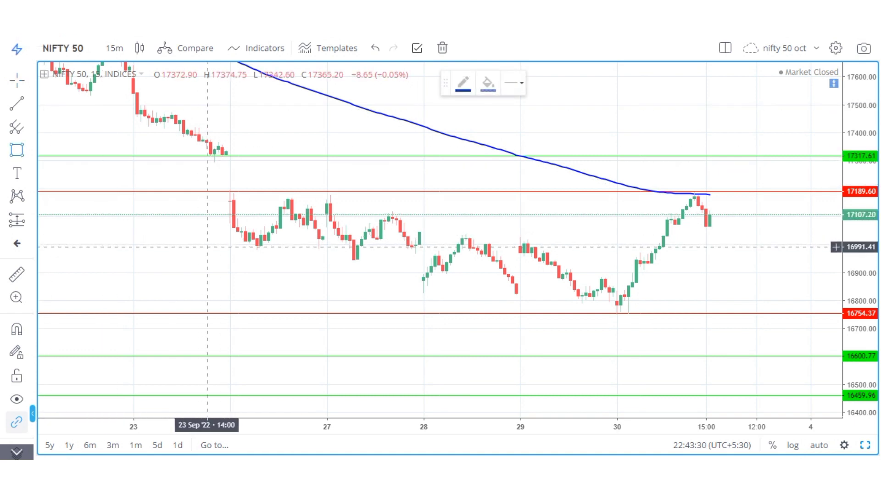
pyautogui.moveTo(207, 244); pyautogui.dragTo(745, 240)
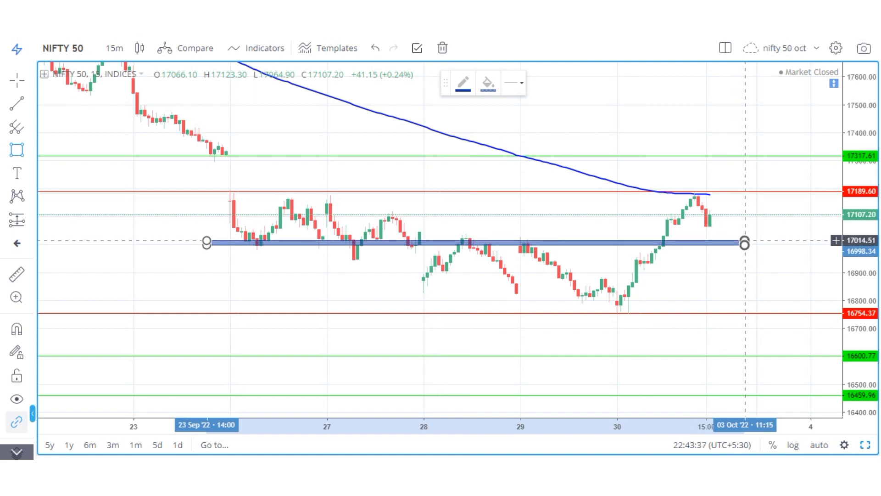
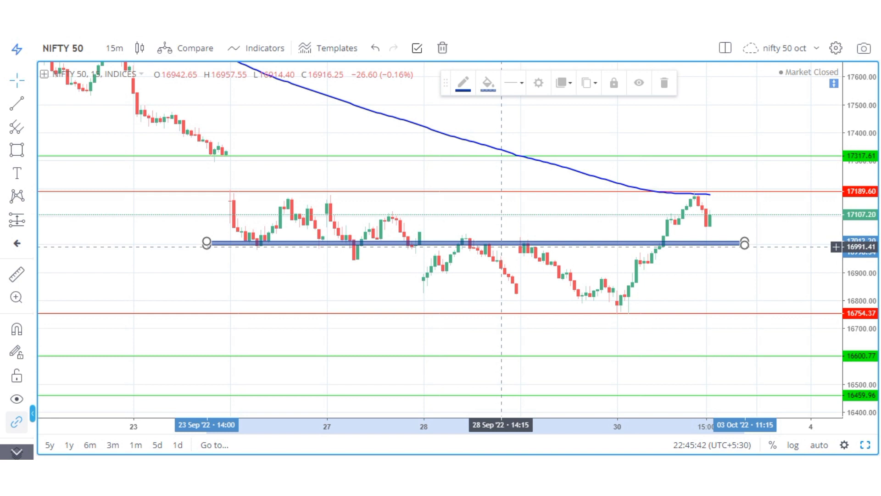
pyautogui.click(501, 247)
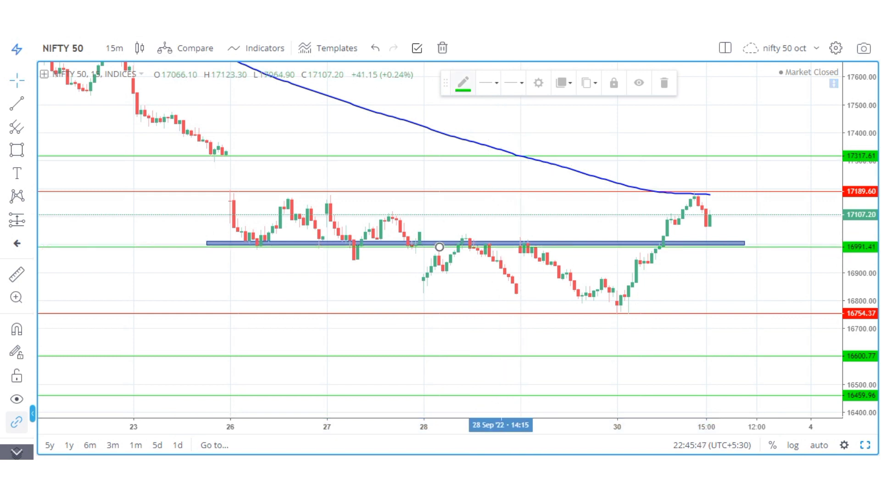
pyautogui.click(463, 83)
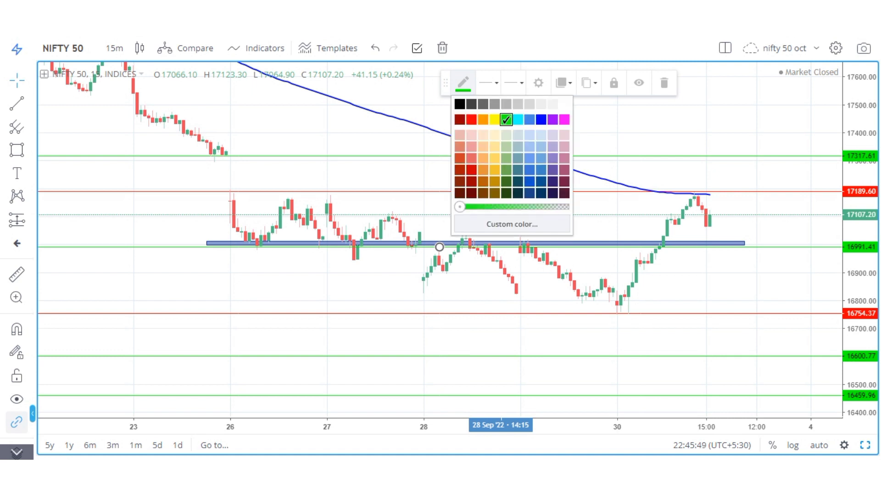
pyautogui.click(483, 120)
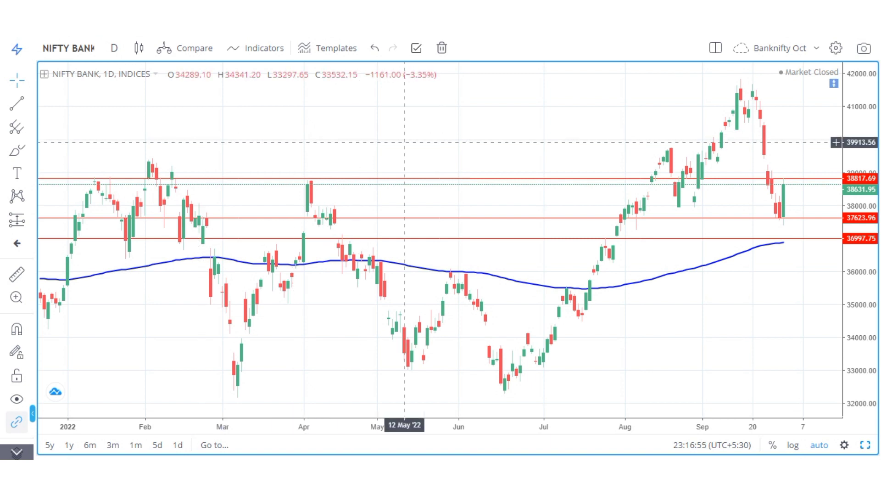
# - Maximize the 15-minute Nifty Bank chart and draw a rectangle from 27 Sep 13:45 spanning about 38195 to 38307
pyautogui.moveTo(399, 142); pyautogui.dragTo(308, 154)
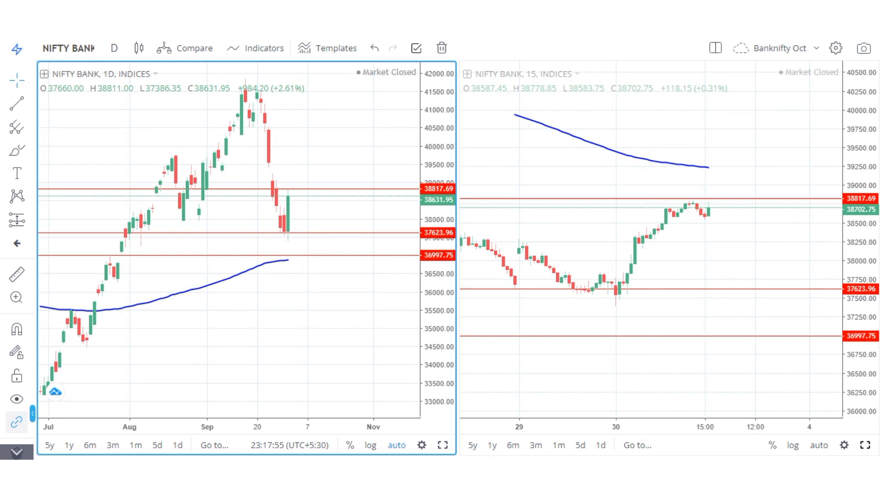
pyautogui.click(865, 444)
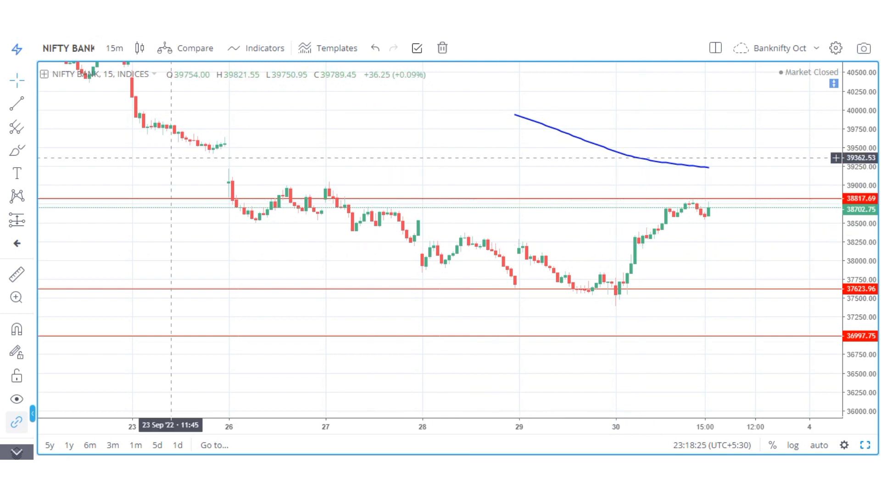
pyautogui.click(30, 150)
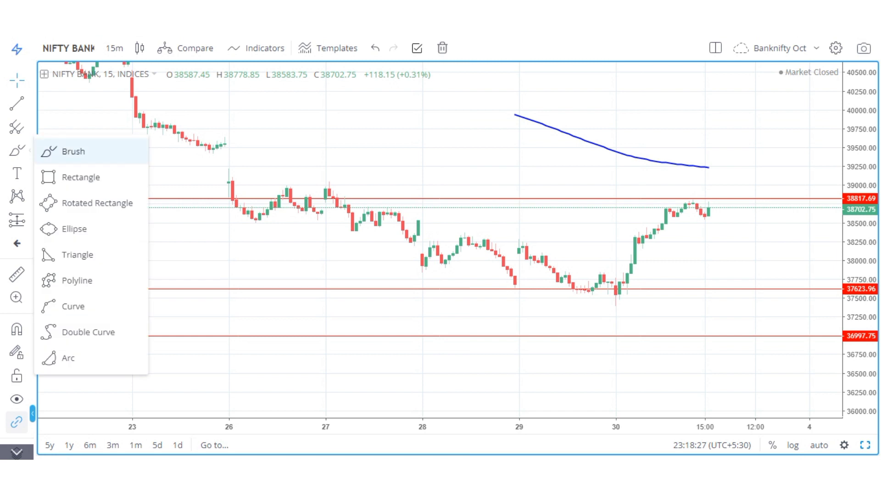
pyautogui.click(78, 175)
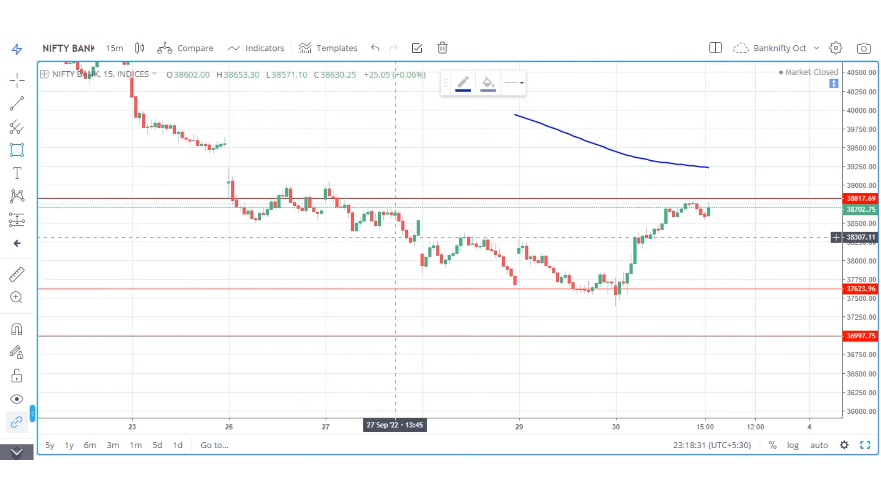
pyautogui.moveTo(396, 237)
pyautogui.mouseDown()
pyautogui.moveTo(517, 200)
pyautogui.moveTo(629, 240)
pyautogui.moveTo(727, 245)
pyautogui.mouseUp()
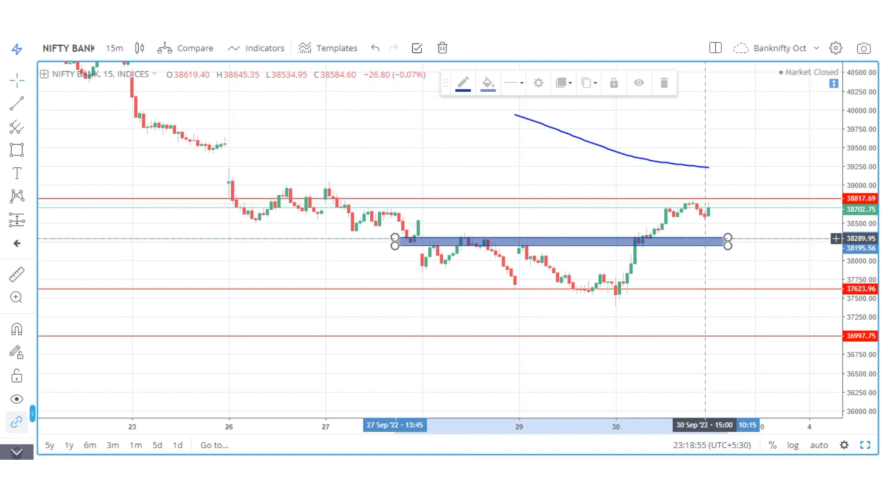
# - Add a magenta horizontal line through the rectangle at 38272.79
pyautogui.click(705, 238)
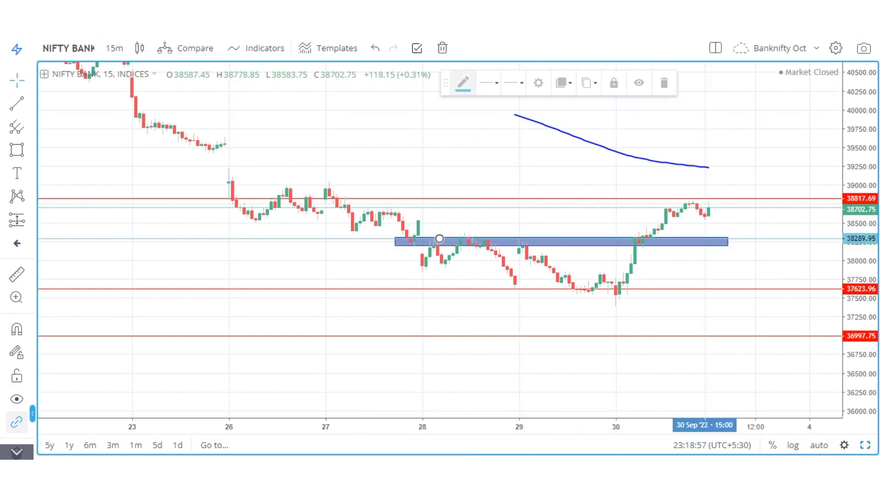
pyautogui.click(463, 83)
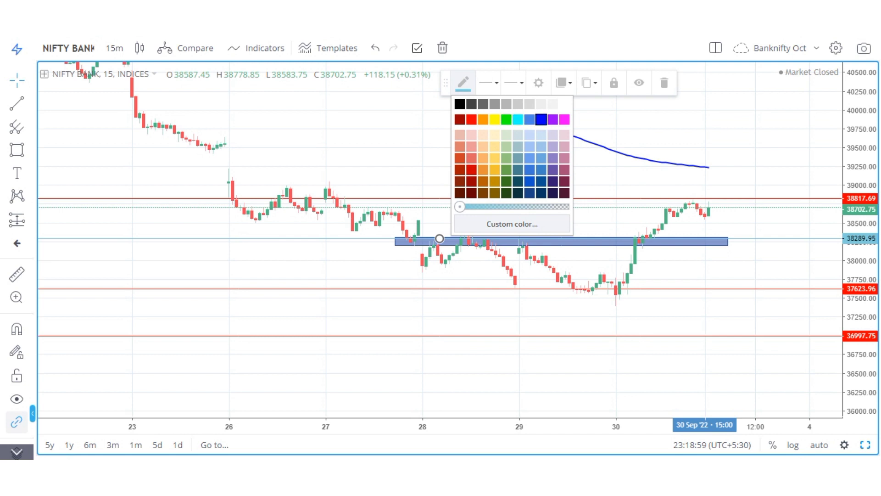
pyautogui.click(564, 119)
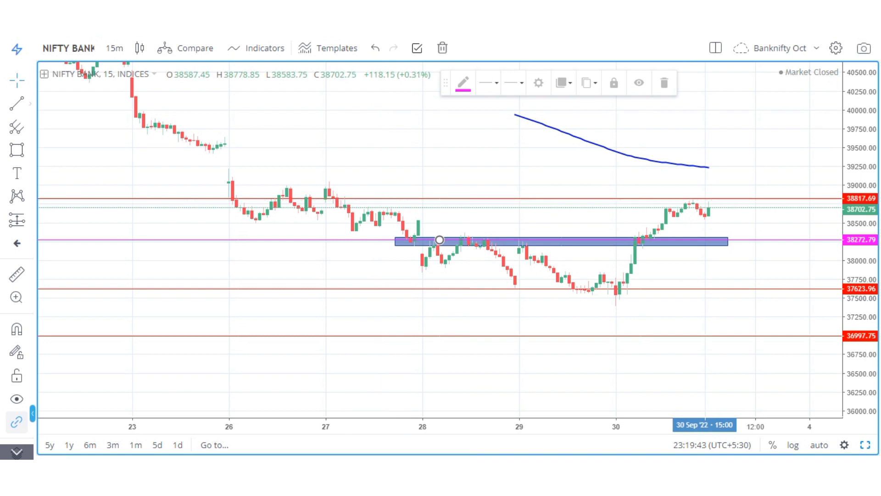
# - Draw a trend line starting at 27 Sep 15:15 at 37912.40 and move its end point below the rectangle at 30 Sep 15:00
pyautogui.click(30, 103)
pyautogui.click(82, 105)
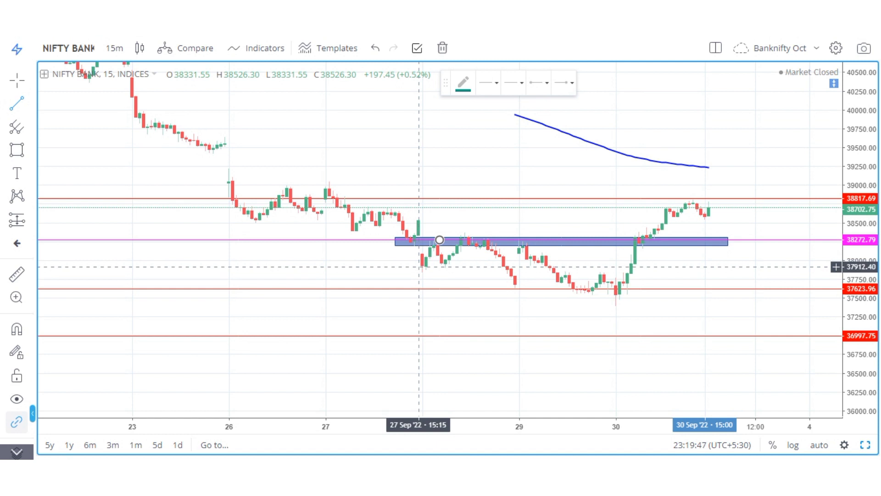
pyautogui.click(418, 266)
pyautogui.click(670, 234)
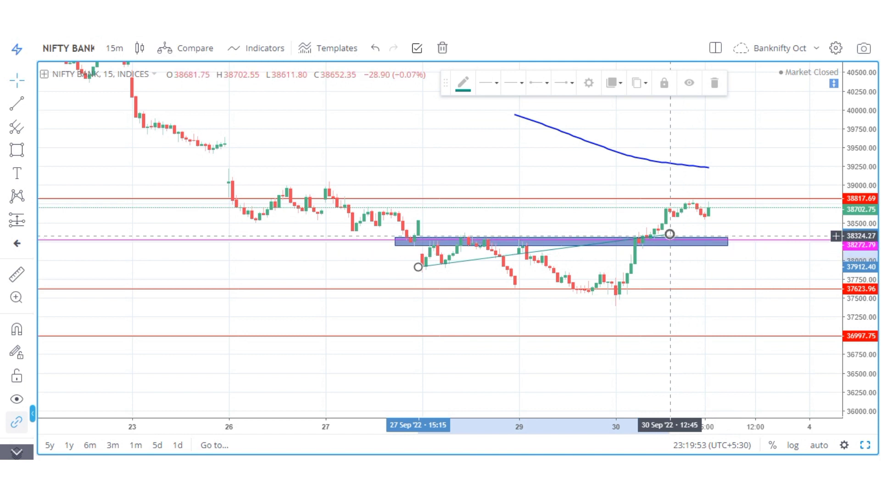
pyautogui.moveTo(669, 234); pyautogui.dragTo(705, 269)
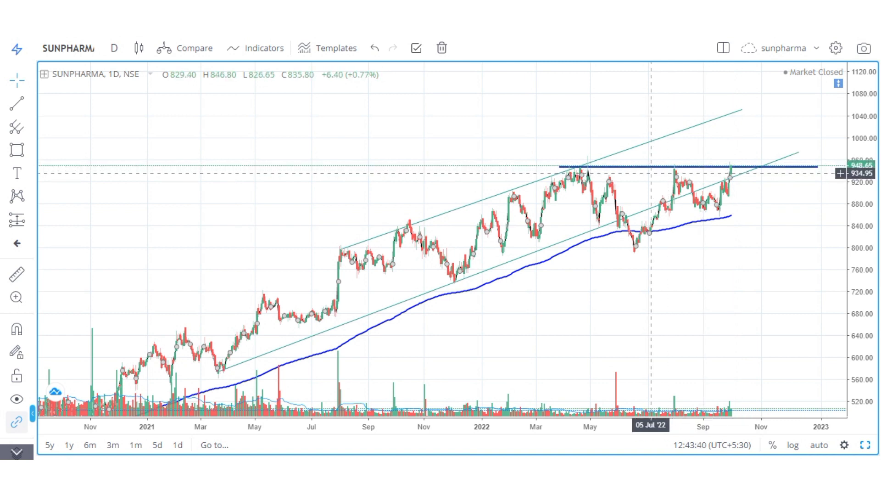
# - Add horizontal target lines at 999.38 and 1039.12 on the daily SUNPHARMA chart
pyautogui.moveTo(620, 186); pyautogui.dragTo(609, 187)
pyautogui.moveTo(608, 187); pyautogui.dragTo(602, 189)
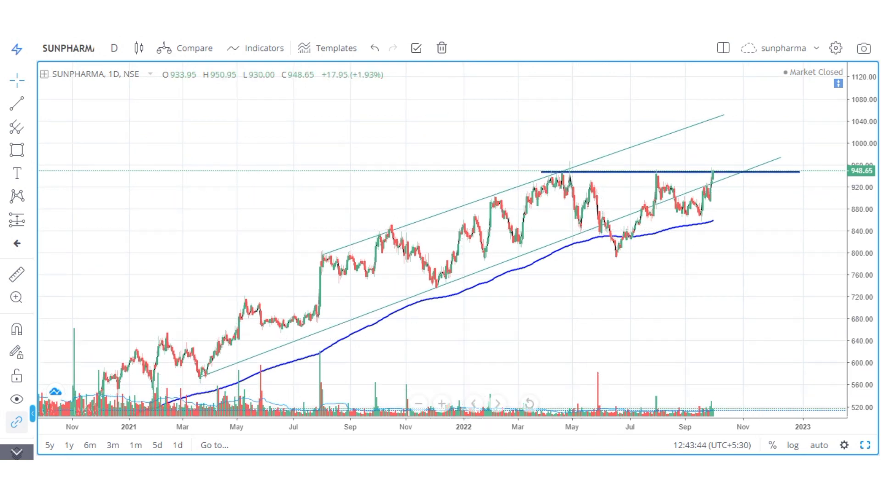
pyautogui.click(442, 403)
pyautogui.click(442, 403)
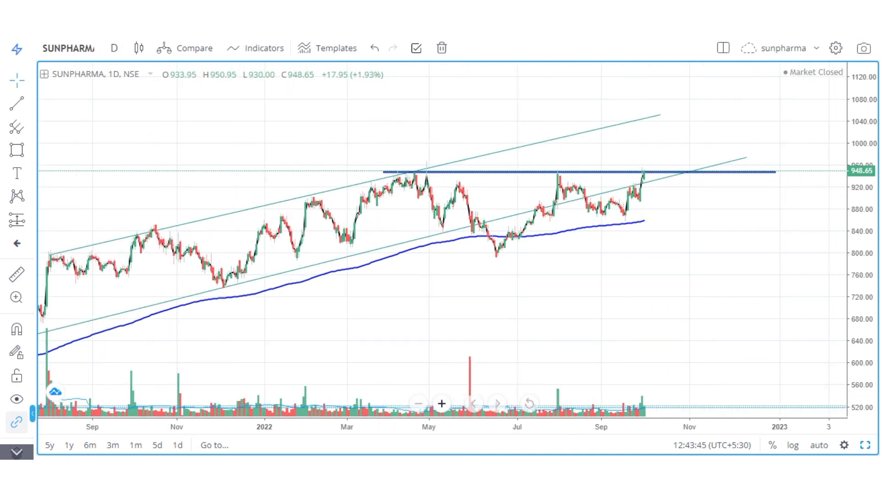
pyautogui.click(441, 403)
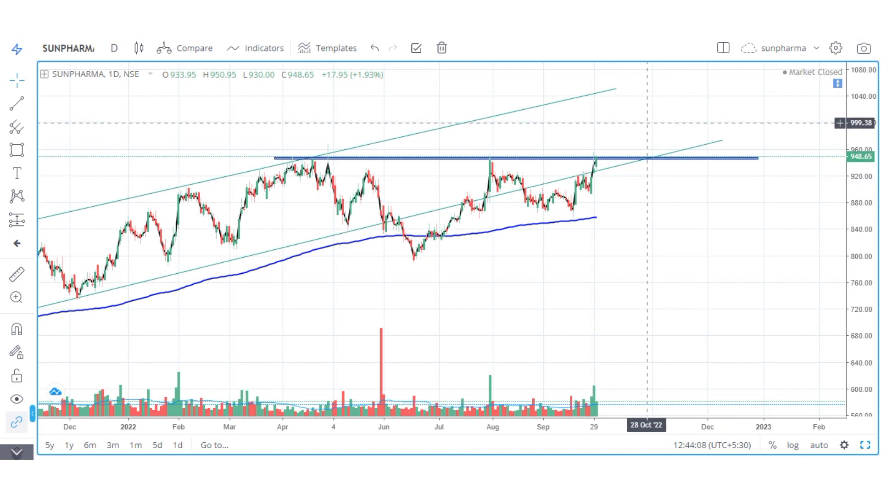
pyautogui.click(647, 123)
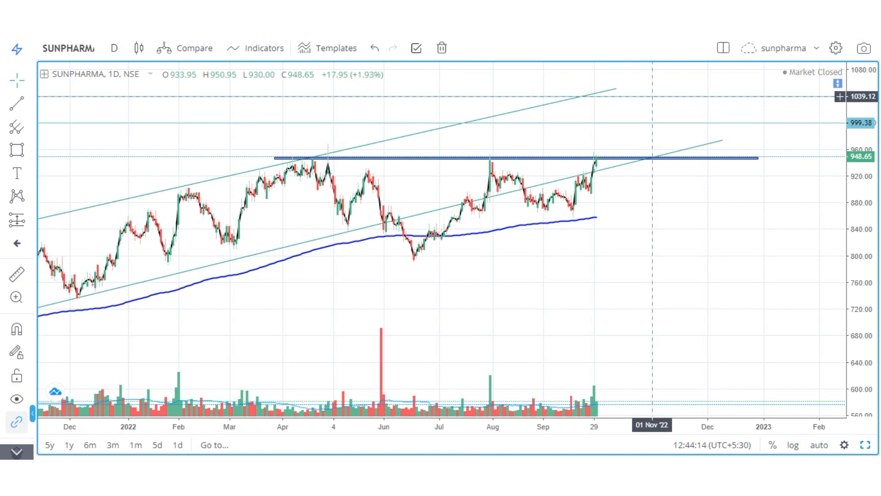
# - Recolor the 1039.12 and 999.38 horizontal lines bright green
pyautogui.click(441, 97)
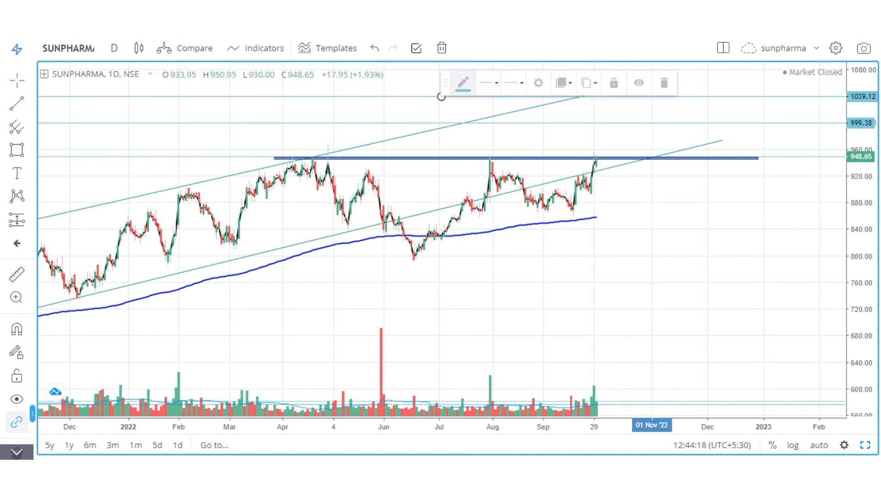
pyautogui.click(463, 83)
pyautogui.click(506, 119)
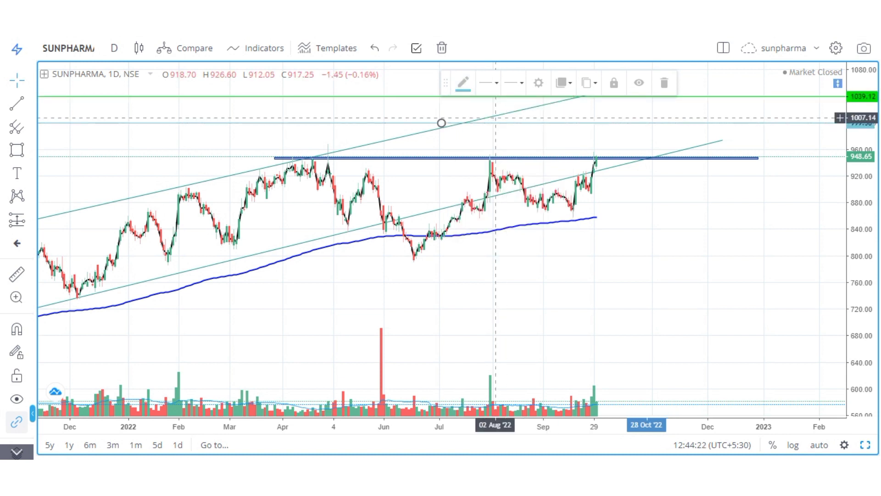
pyautogui.click(441, 123)
pyautogui.click(463, 82)
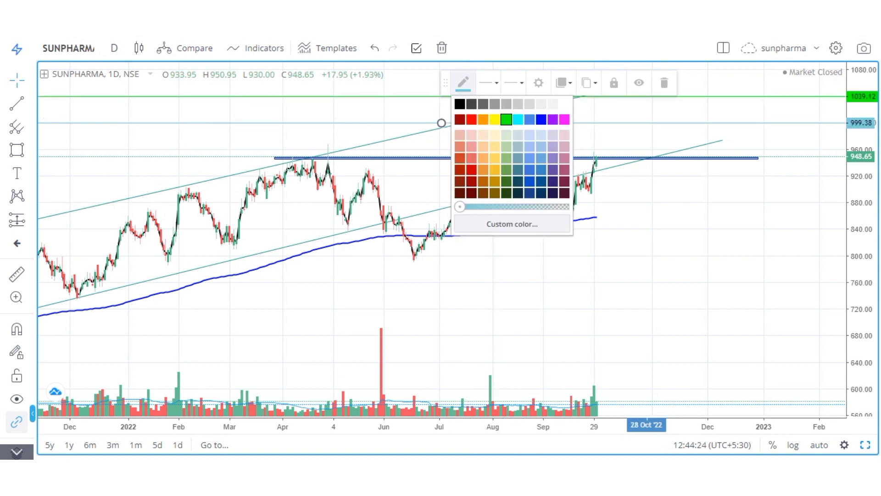
pyautogui.click(506, 119)
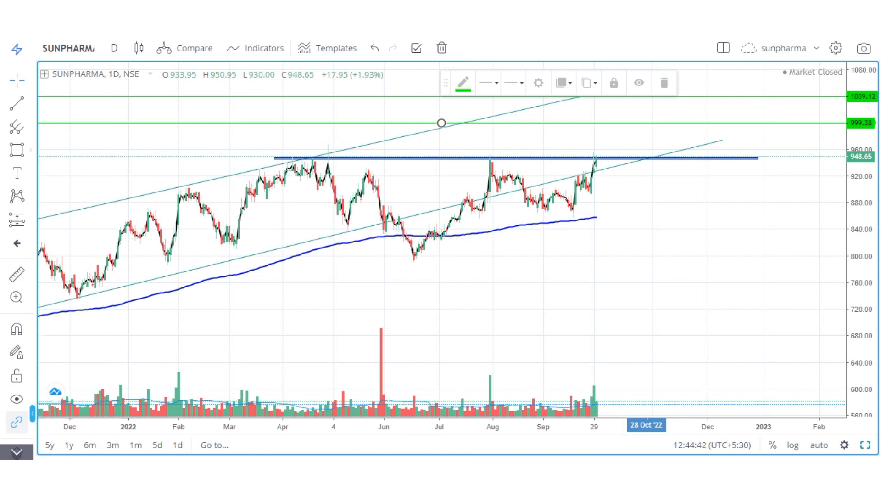
# - Mark the May, mid-June and early-September price lows with black freehand Brush curves
pyautogui.click(30, 150)
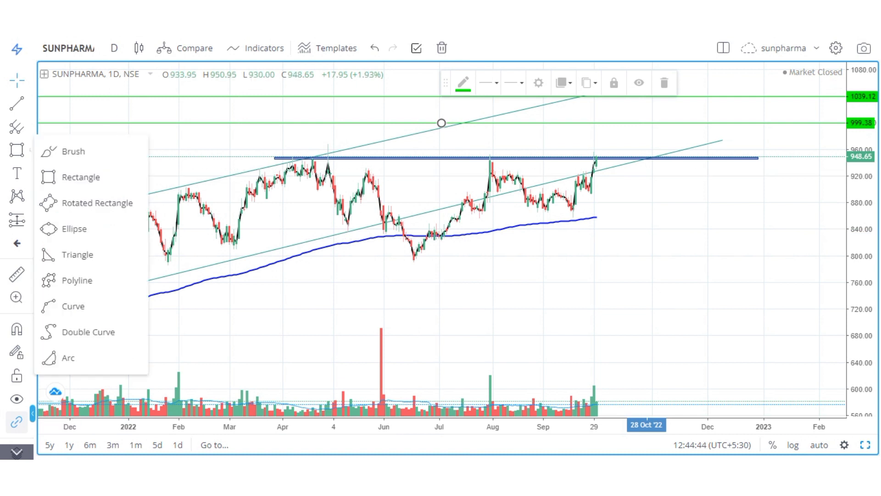
pyautogui.click(60, 149)
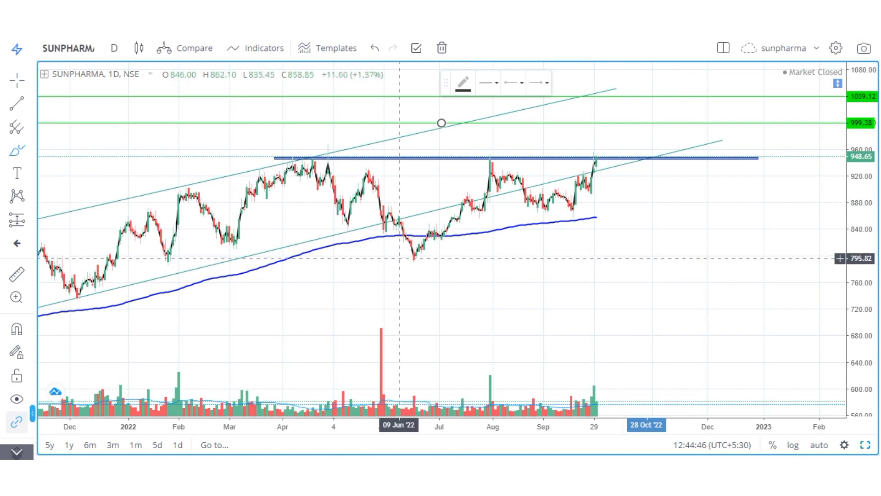
pyautogui.moveTo(405, 260)
pyautogui.mouseDown()
pyautogui.moveTo(430, 259)
pyautogui.moveTo(409, 251)
pyautogui.mouseUp()
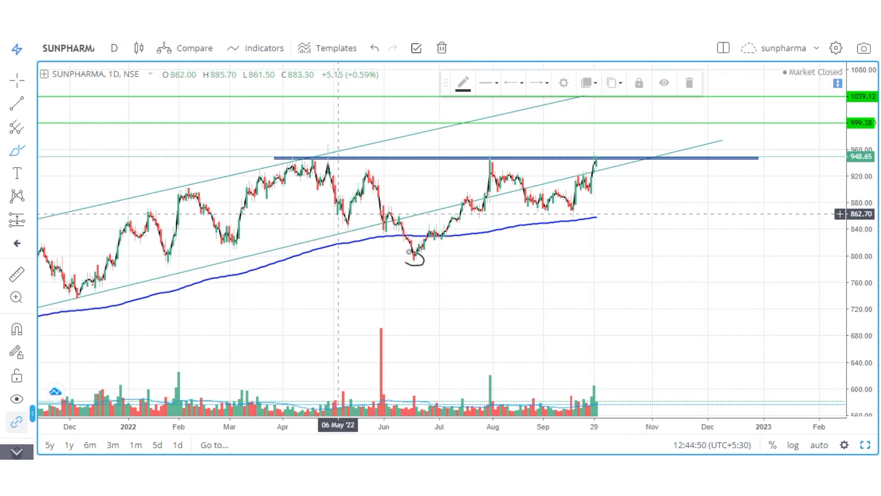
pyautogui.moveTo(342, 216)
pyautogui.mouseDown()
pyautogui.moveTo(378, 199)
pyautogui.moveTo(359, 202)
pyautogui.mouseUp()
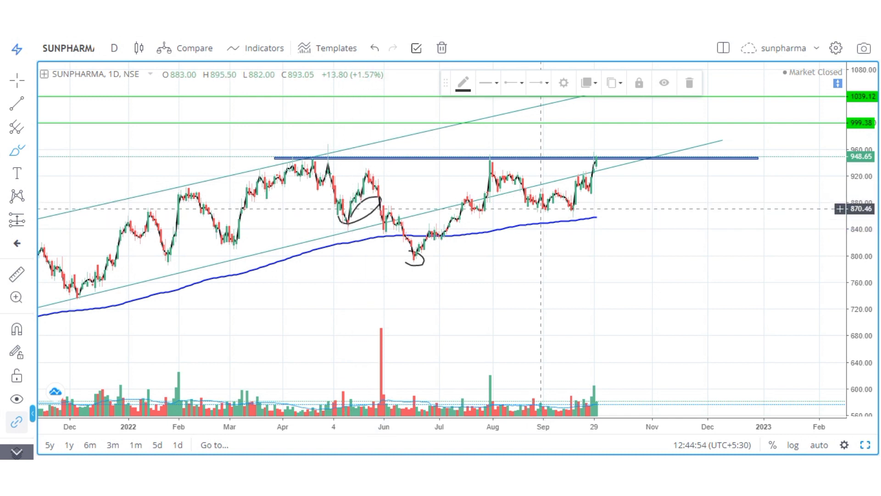
pyautogui.moveTo(553, 212)
pyautogui.mouseDown()
pyautogui.moveTo(548, 223)
pyautogui.moveTo(540, 208)
pyautogui.mouseUp()
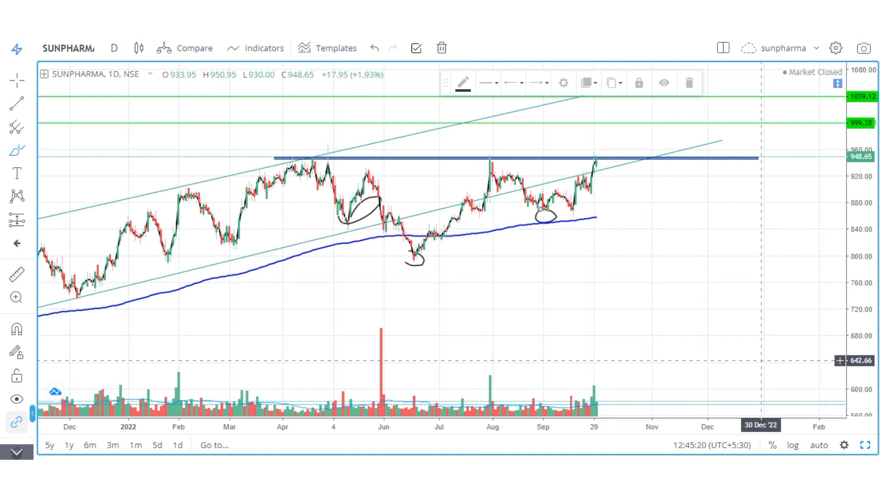
# - Show the 15-minute SUNPHARMA chart full size and trace the 29–30 September price swings with a black freehand Brush stroke
pyautogui.click(865, 444)
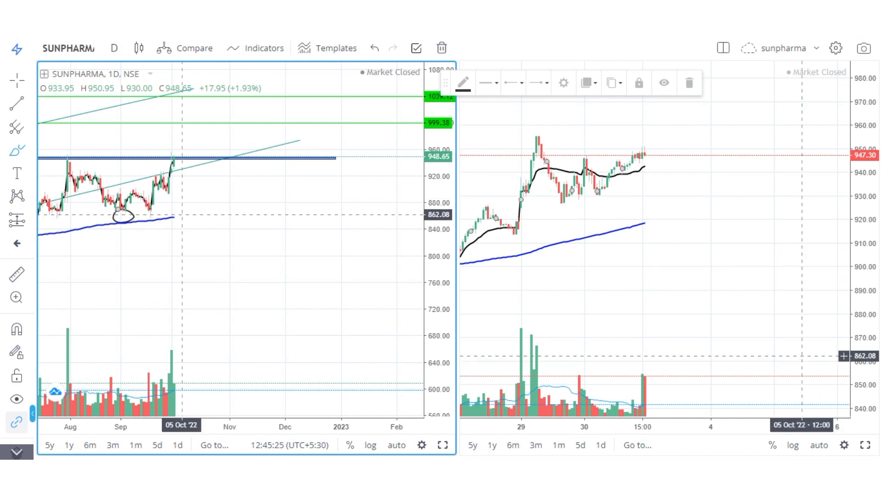
pyautogui.click(801, 356)
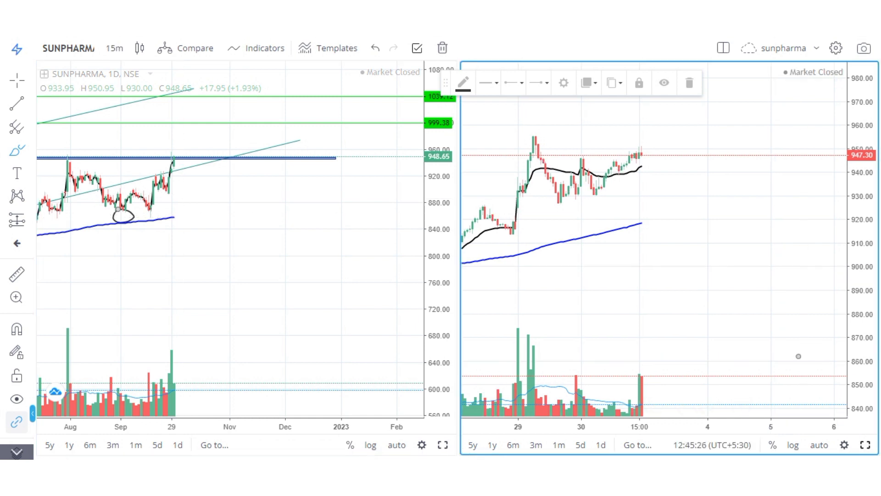
pyautogui.click(865, 444)
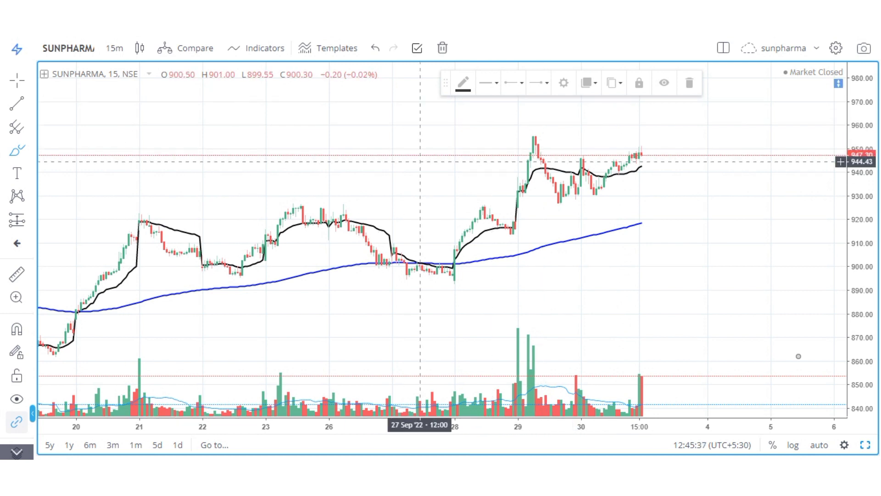
pyautogui.moveTo(531, 149)
pyautogui.mouseDown()
pyautogui.moveTo(559, 196)
pyautogui.moveTo(596, 189)
pyautogui.moveTo(635, 155)
pyautogui.mouseUp()
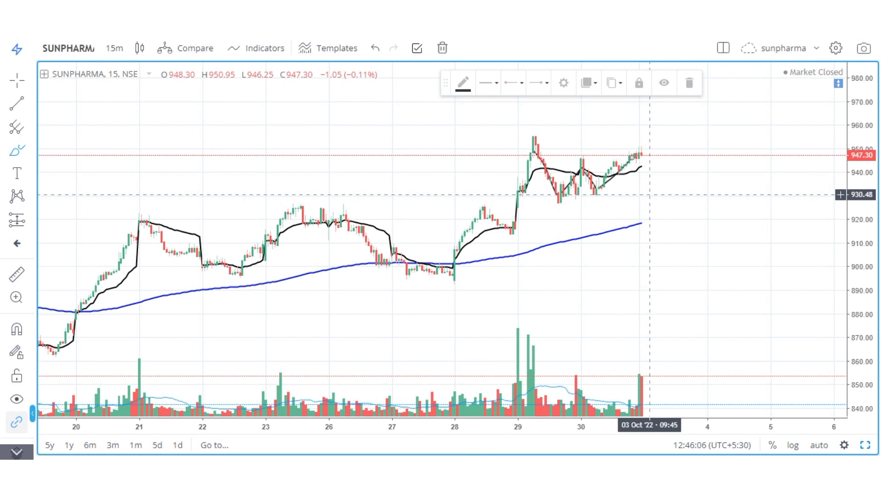
pyautogui.hotkey('alt', 'g')
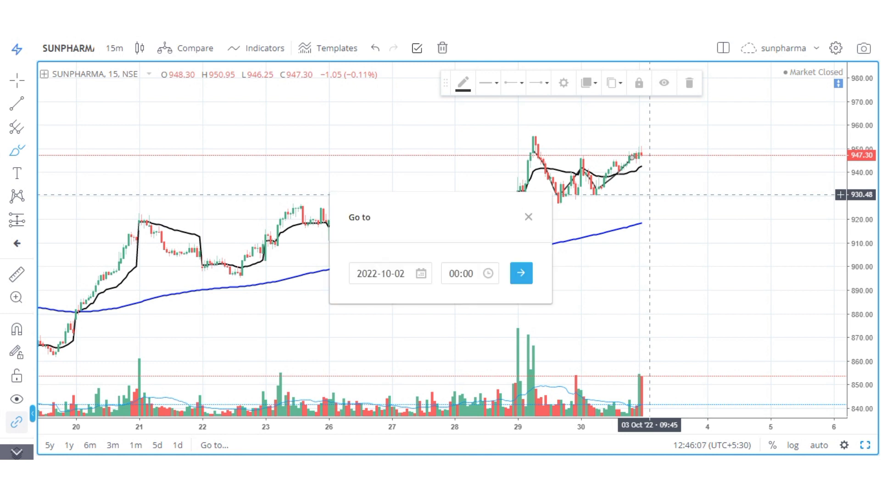
pyautogui.press('Escape')
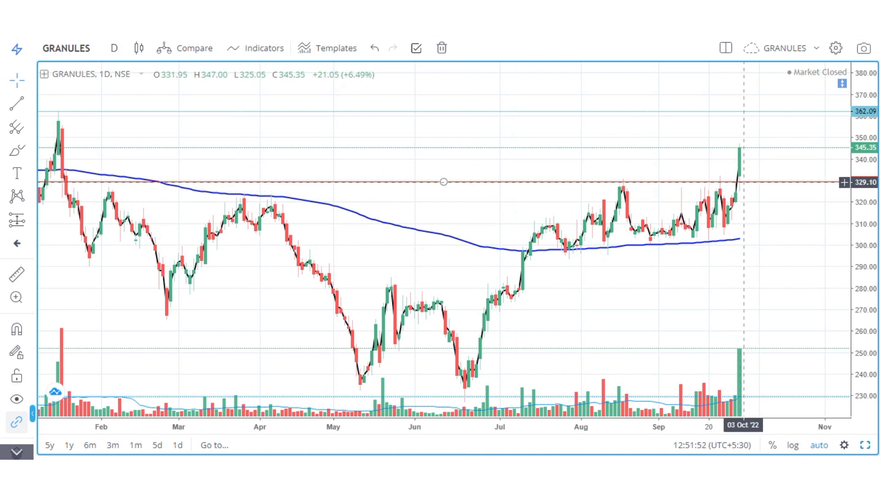
# - Undo the addition of the RSI indicator on the daily GRANULES chart and add a horizontal line at 349.58
pyautogui.click(743, 181)
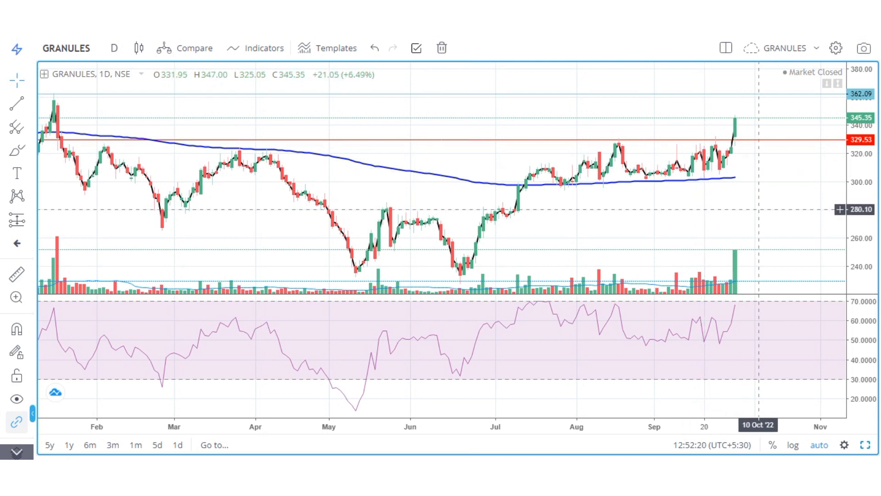
pyautogui.hotkey('ctrl', 'z')
pyautogui.moveTo(761, 221); pyautogui.dragTo(779, 253)
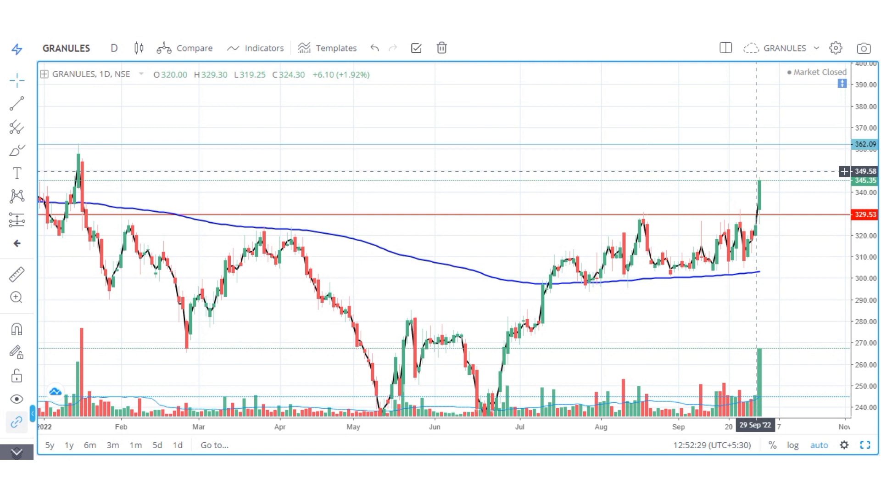
pyautogui.hotkey('alt', 'h')
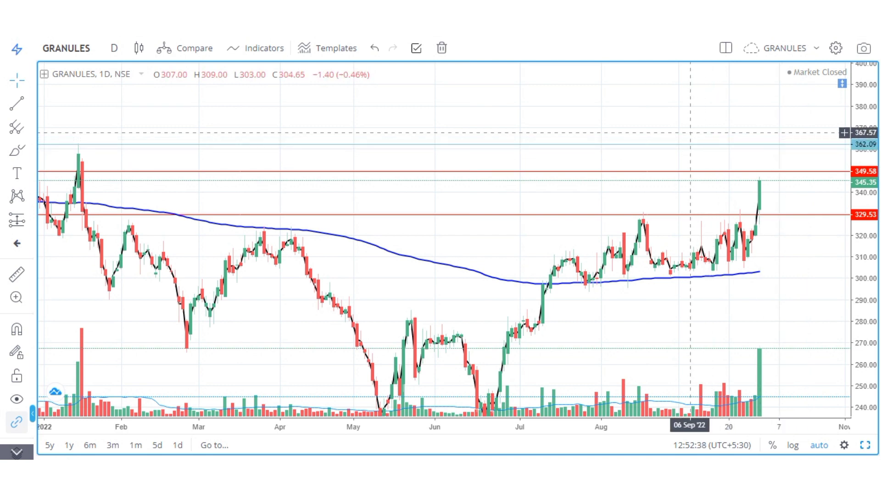
# - Add a horizontal target line at 389.40 near the peak of the previous August on the GRANULES chart and recolor it bright green
pyautogui.moveTo(690, 133); pyautogui.dragTo(803, 161)
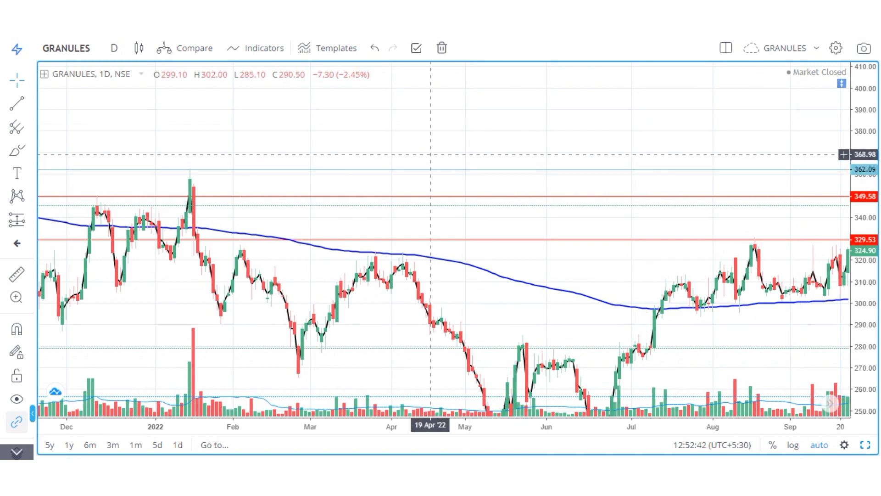
pyautogui.moveTo(438, 155); pyautogui.dragTo(582, 190)
pyautogui.moveTo(447, 175); pyautogui.dragTo(660, 151)
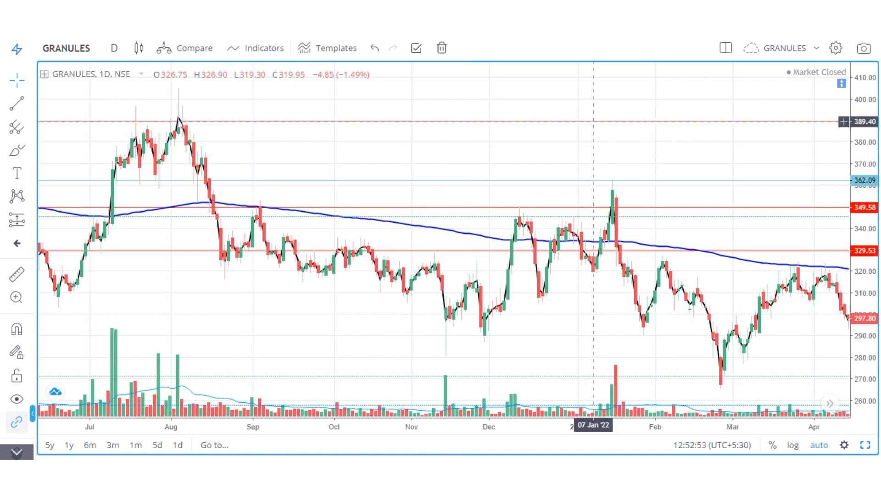
pyautogui.click(593, 121)
pyautogui.click(463, 83)
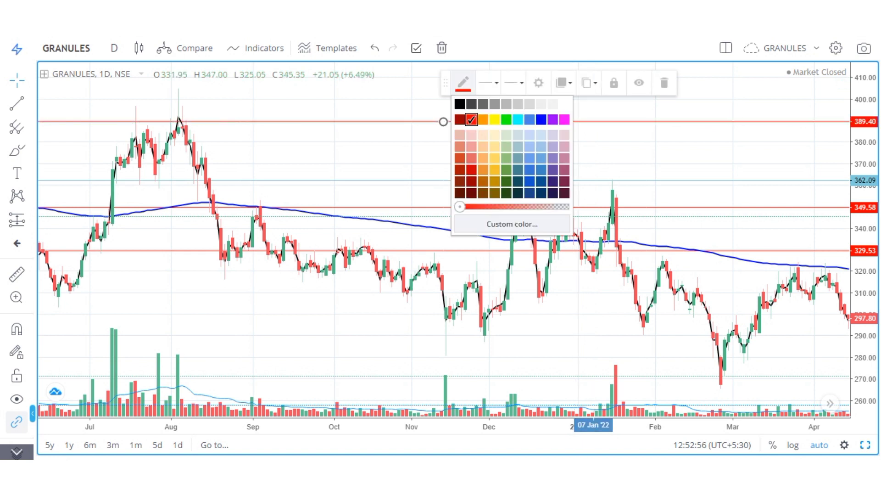
pyautogui.click(506, 119)
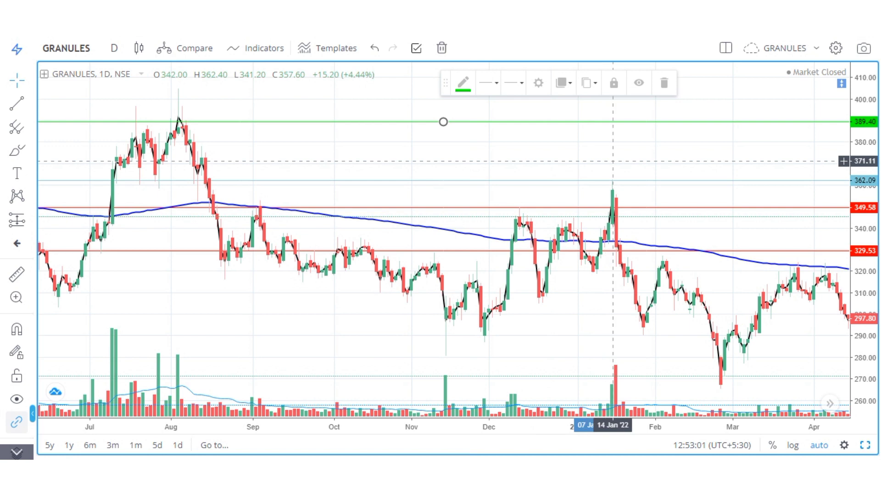
# - Add a text note above the recent GRANULES candles: "swing trading, buy above 350, stop loss 320, target 360/389/400", one item per line
pyautogui.click(547, 173)
pyautogui.moveTo(490, 177); pyautogui.dragTo(382, 178)
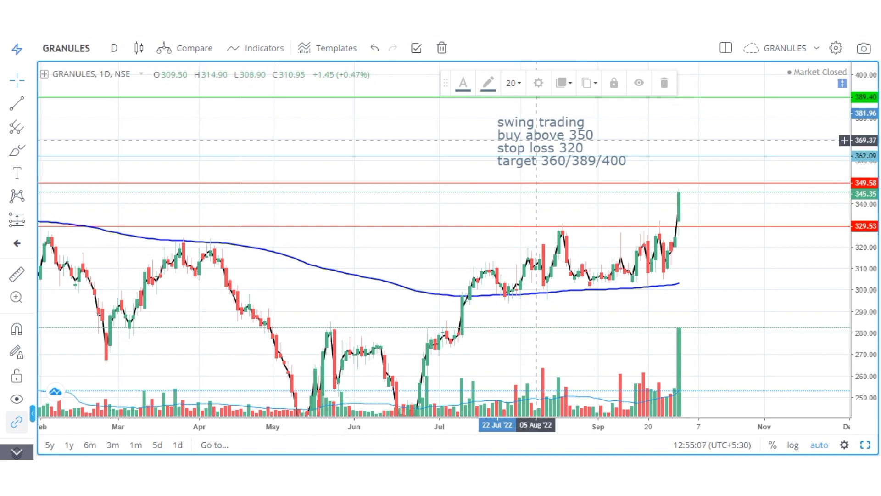
pyautogui.moveTo(536, 140); pyautogui.dragTo(583, 149)
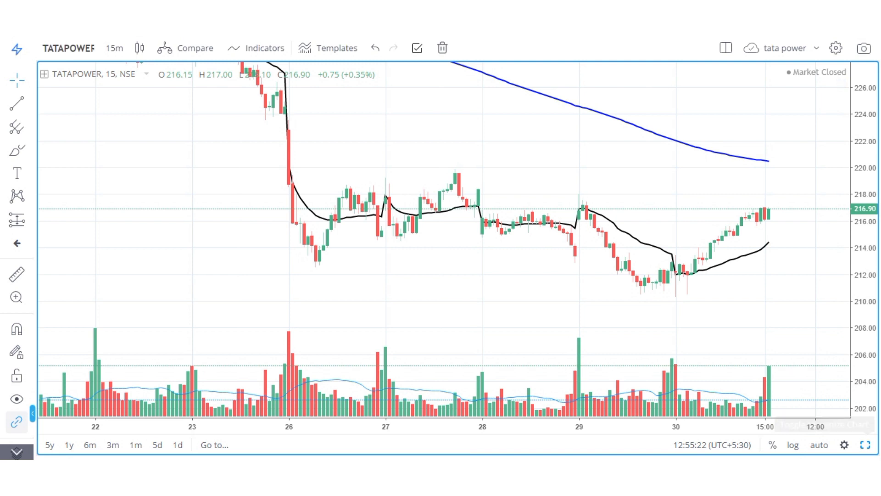
# - Show the daily TATAPOWER chart full size and add a horizontal line at 219.98
pyautogui.click(865, 445)
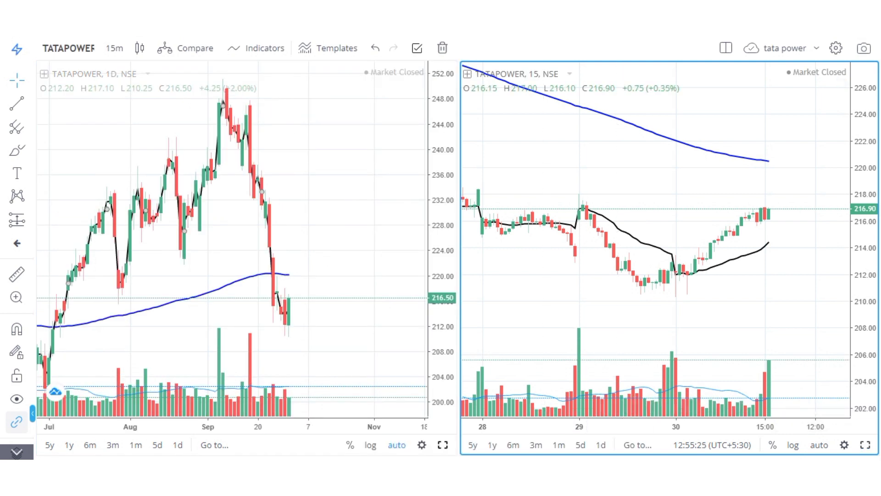
pyautogui.click(442, 444)
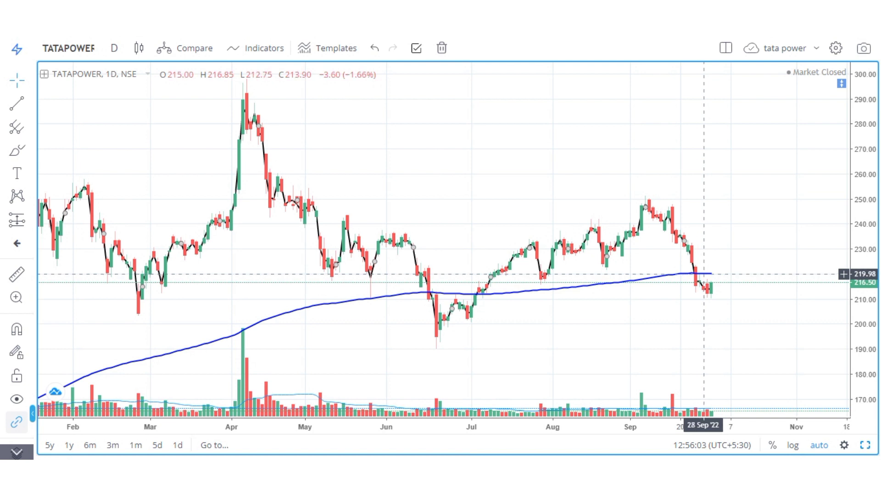
pyautogui.hotkey('alt', 'h')
pyautogui.click(704, 273)
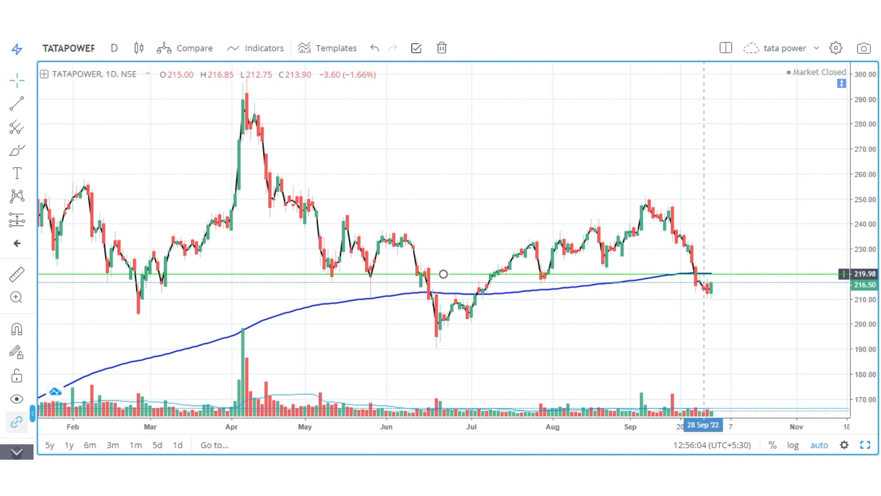
# - Recolor the 219.98 horizontal line red and add a red horizontal line at 210.17 below it
pyautogui.doubleClick(704, 273)
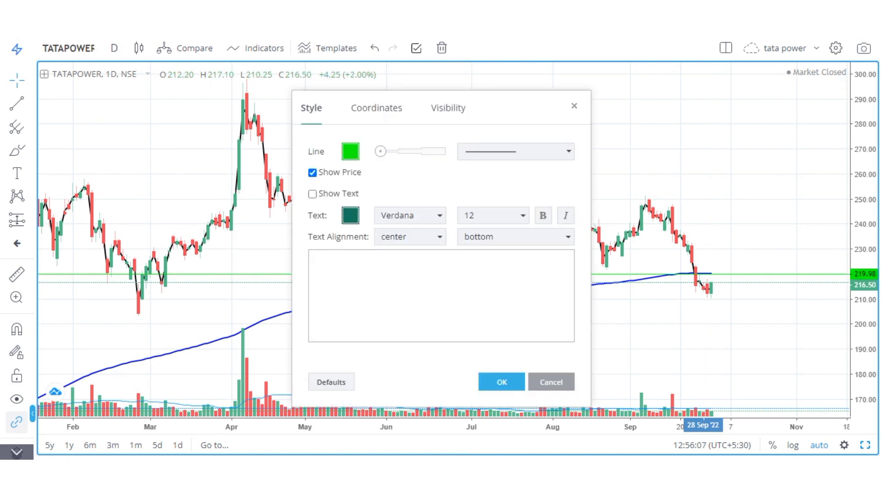
pyautogui.click(350, 151)
pyautogui.click(362, 184)
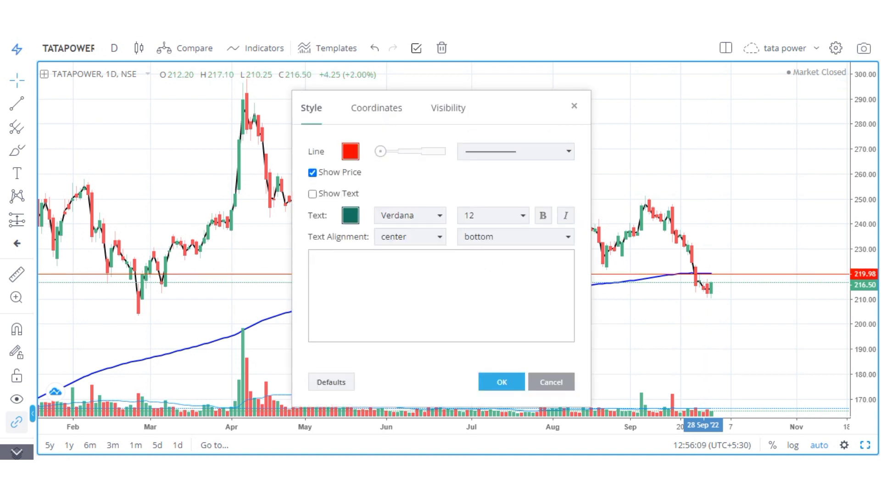
pyautogui.click(502, 382)
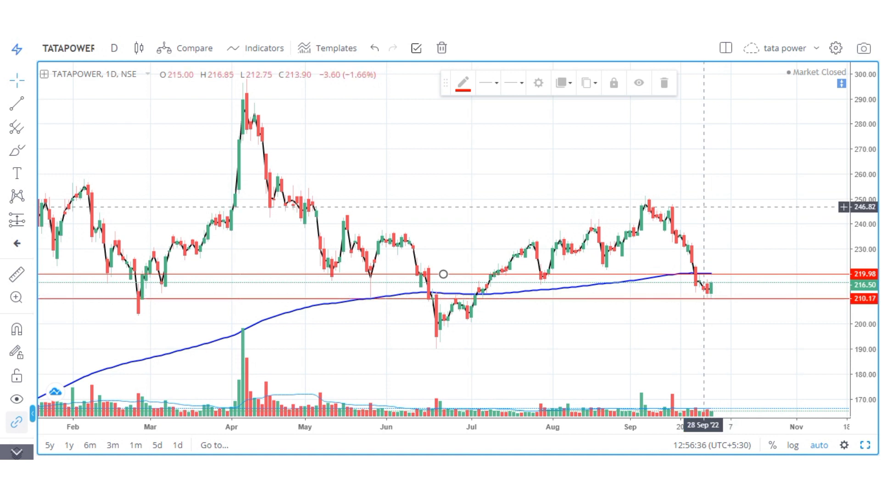
# - Add red horizontal lines at 217.25 and 214.97 on the 15-minute TATAPOWER chart
pyautogui.click(696, 200)
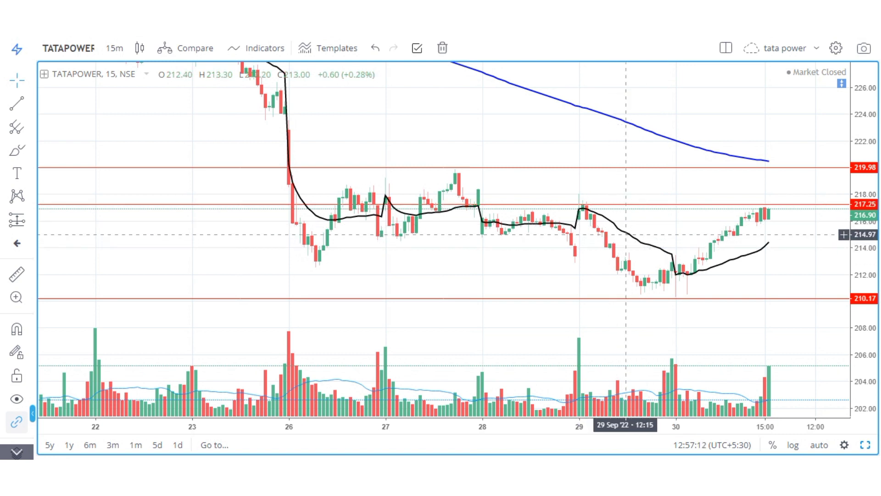
pyautogui.click(626, 235)
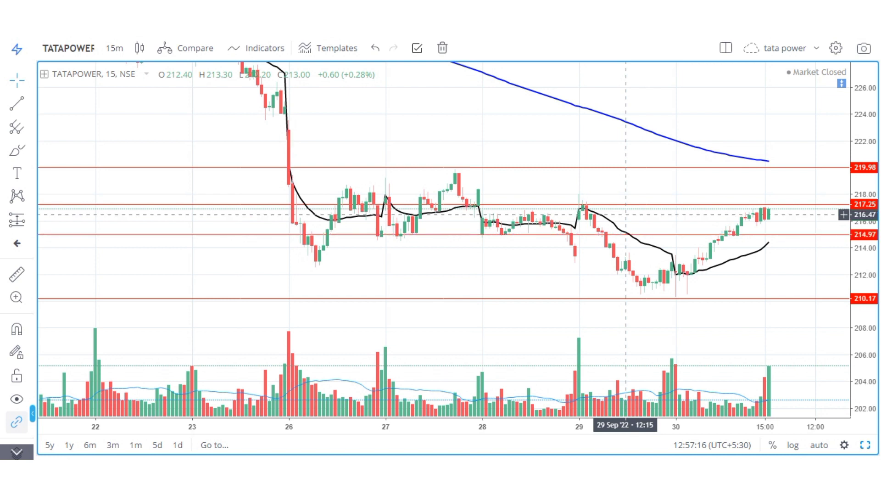
pyautogui.click(584, 168)
pyautogui.click(590, 194)
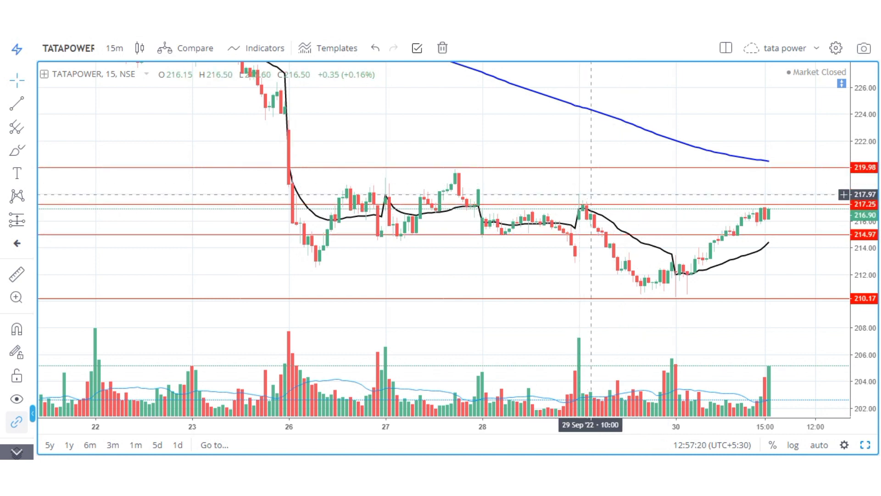